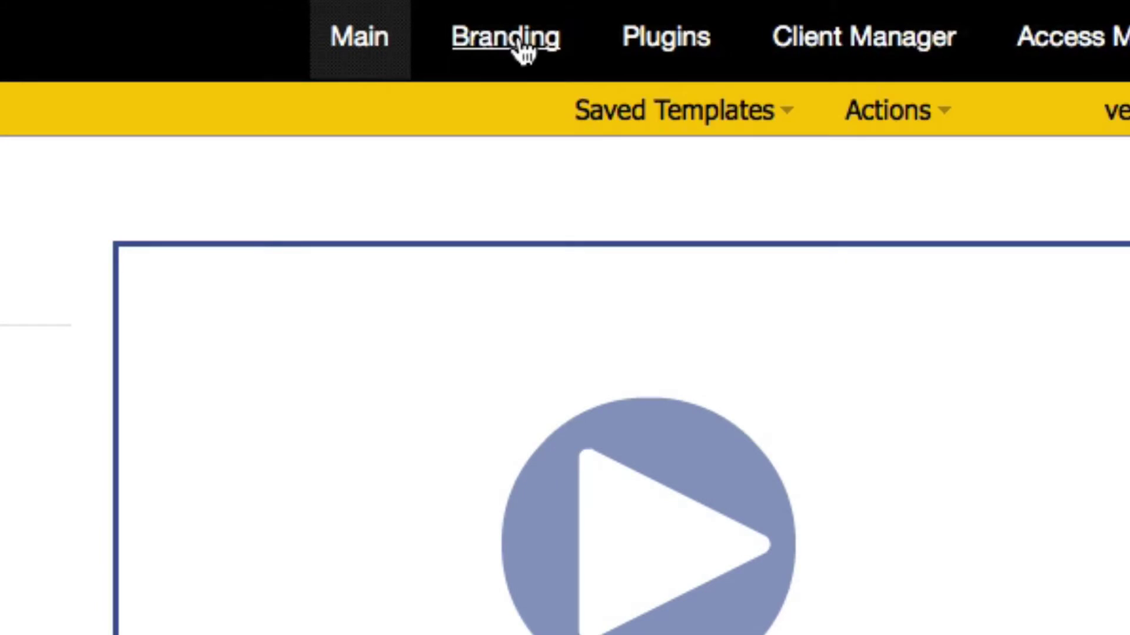
- Open the video branding settings and look at the options for uploading an image and adding a remote image
{"action": "left_click", "coordinate": [523, 45]}
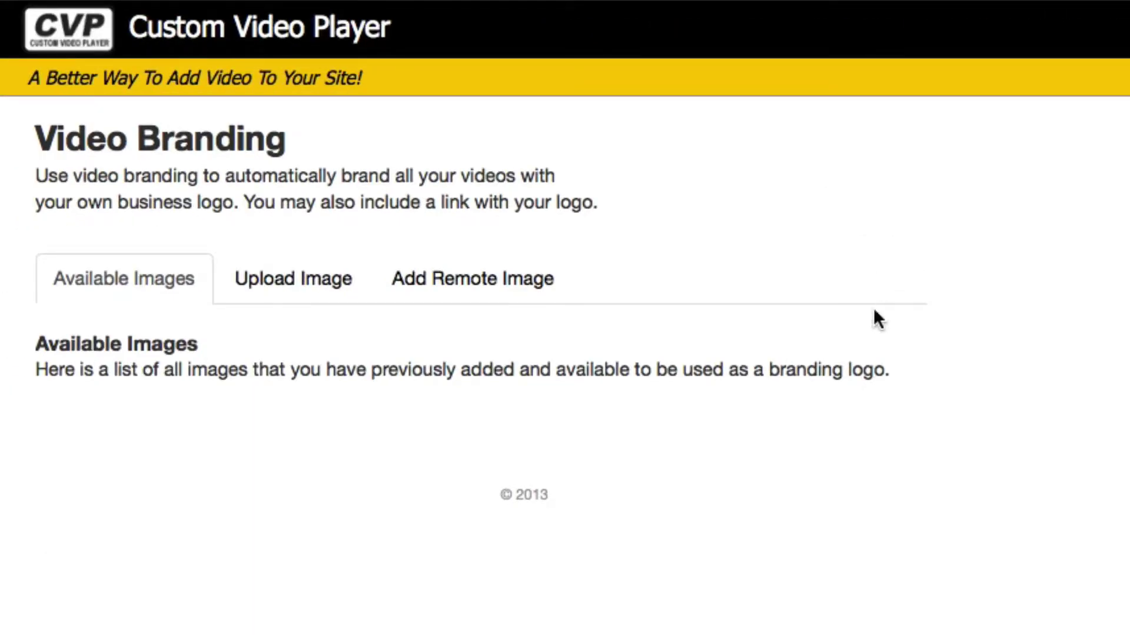
{"action": "left_click", "coordinate": [316, 293]}
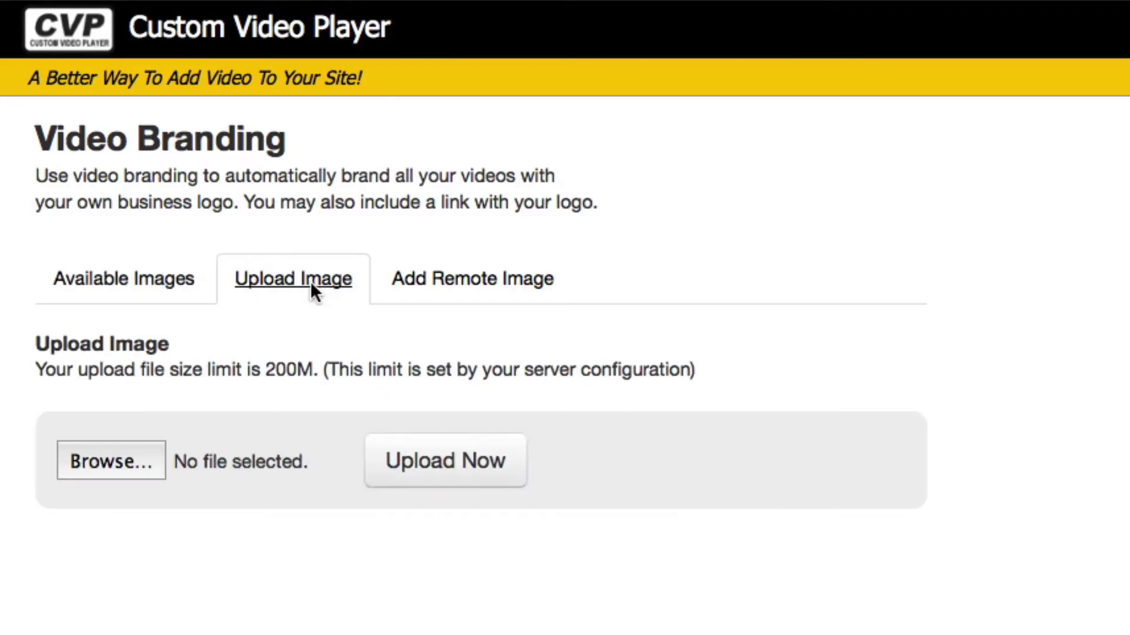
{"action": "left_click", "coordinate": [459, 285]}
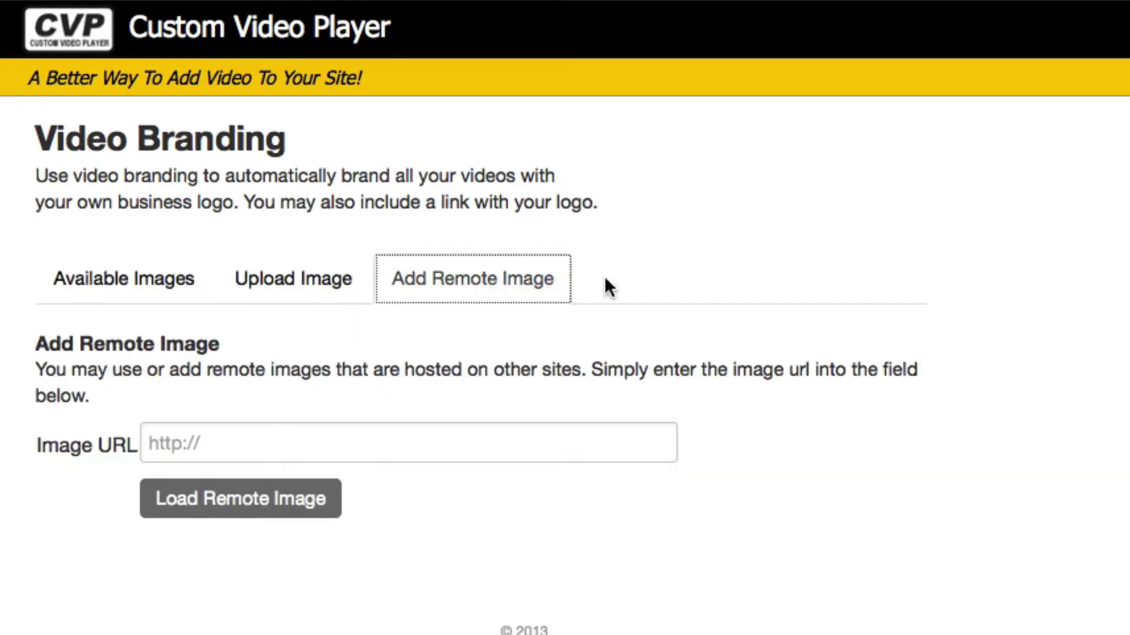
{"action": "left_click", "coordinate": [666, 351]}
- Upload video-master-logo.png from the images folder as the video branding logo
{"action": "left_click", "coordinate": [310, 280]}
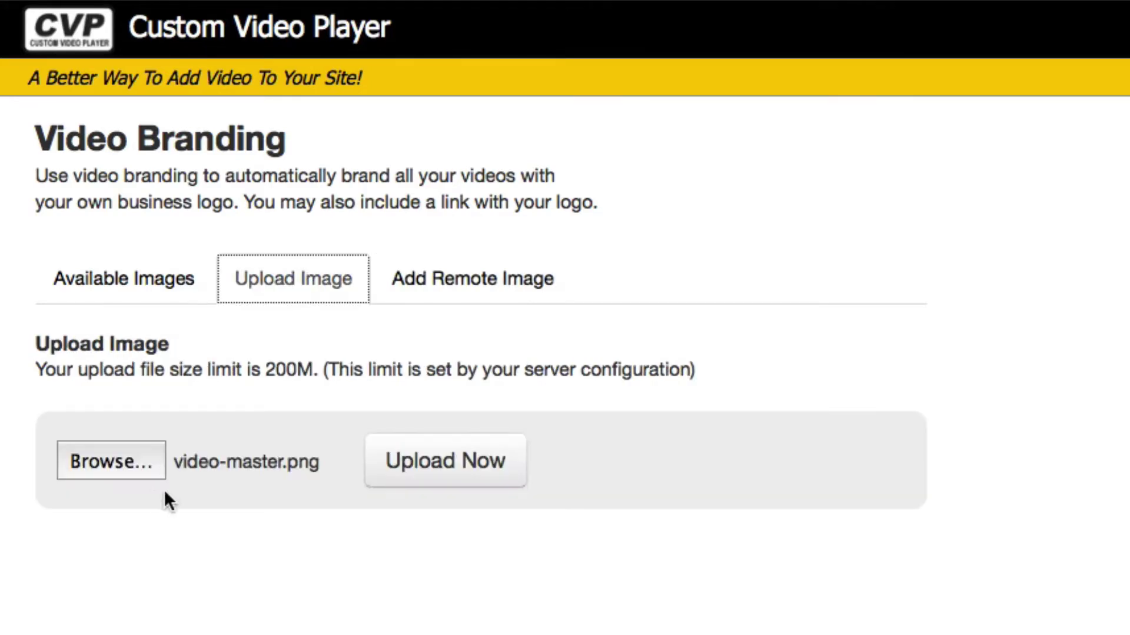
{"action": "left_click", "coordinate": [127, 462]}
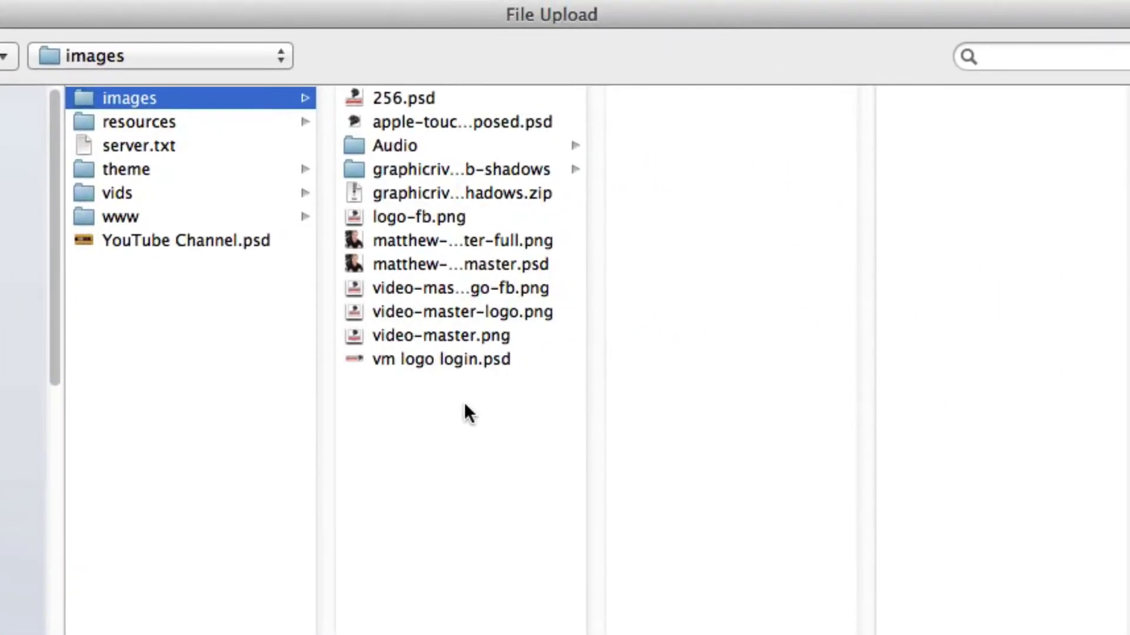
{"action": "left_click", "coordinate": [511, 312]}
{"action": "left_click", "coordinate": [385, 332]}
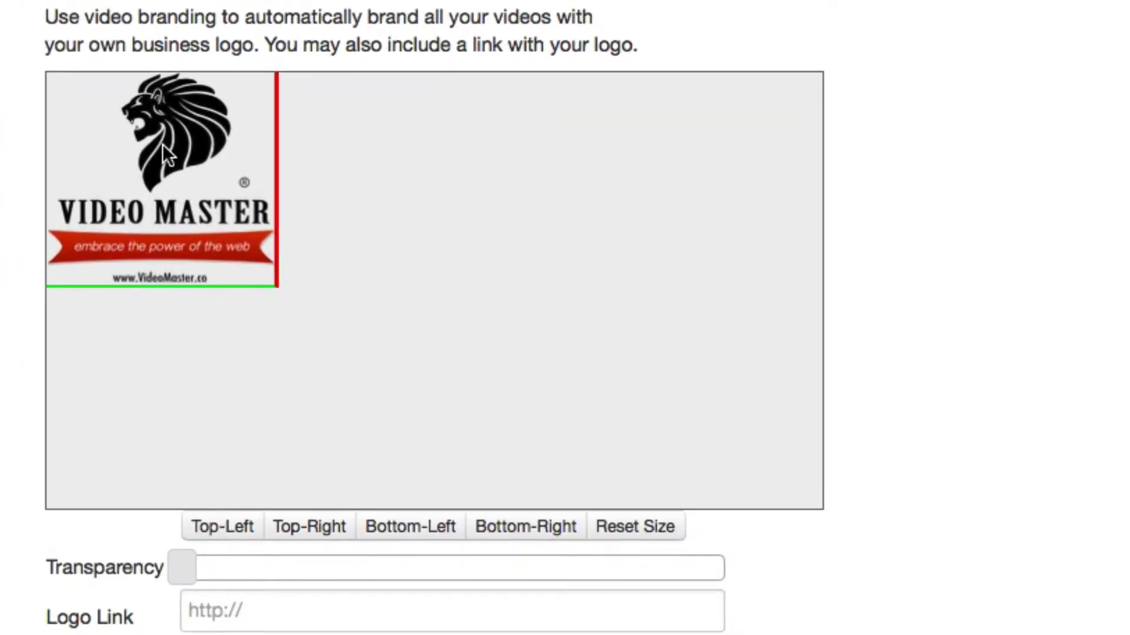
- Try the logo at several places in the branding preview, ending near the middle of the frame
{"action": "left_click_drag", "start_coordinate": [147, 296], "coordinate": [524, 324]}
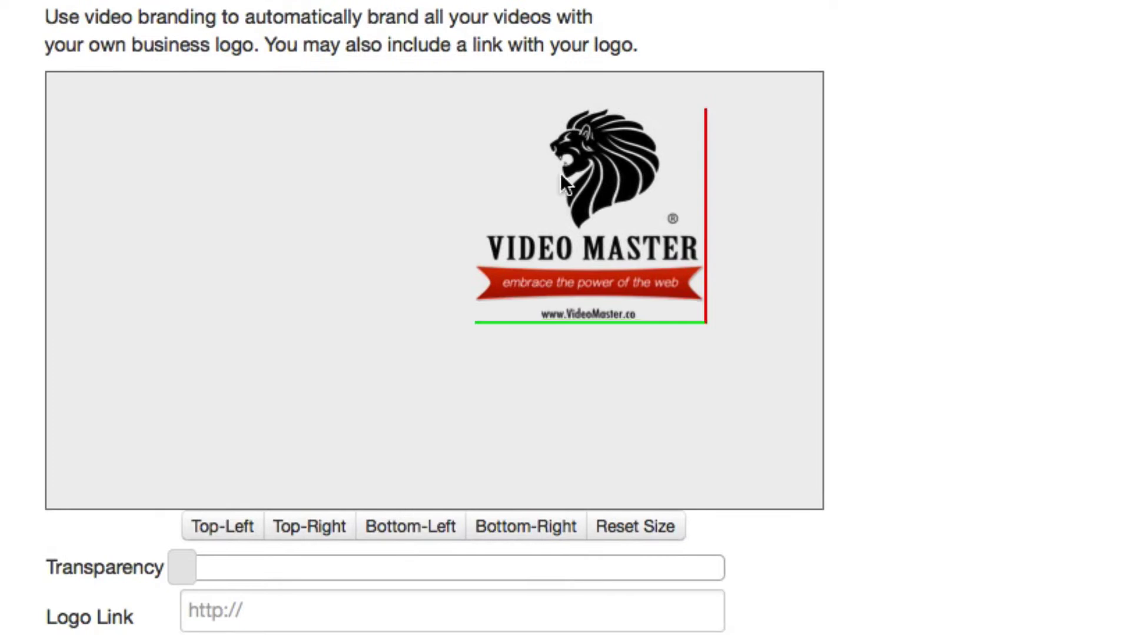
{"action": "left_click_drag", "start_coordinate": [561, 182], "coordinate": [167, 127]}
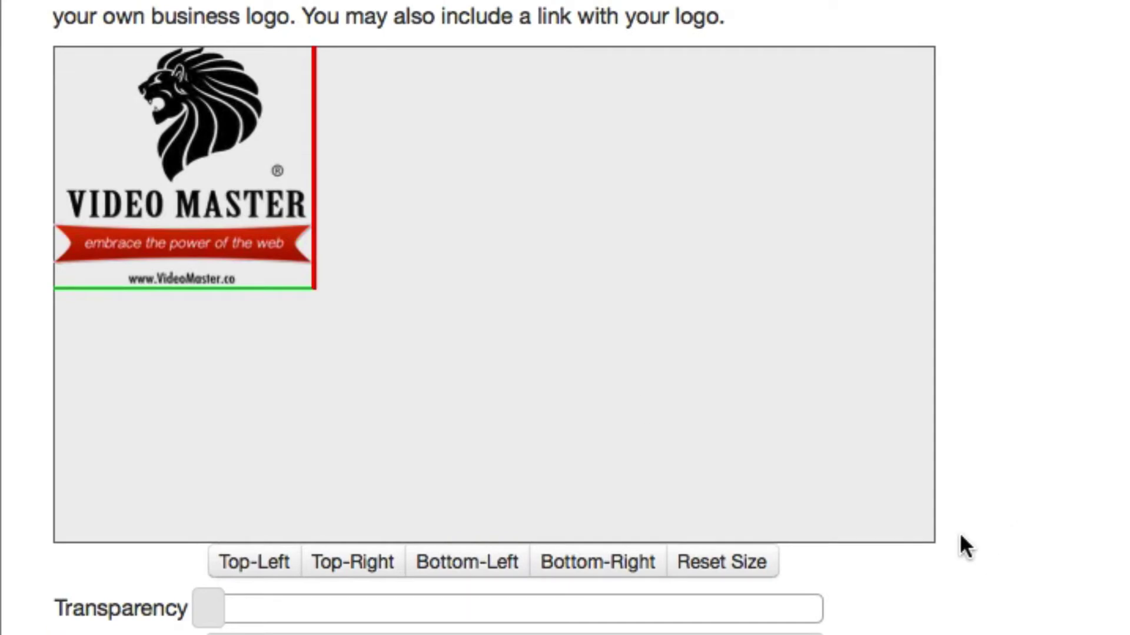
{"action": "left_click_drag", "start_coordinate": [201, 126], "coordinate": [803, 134]}
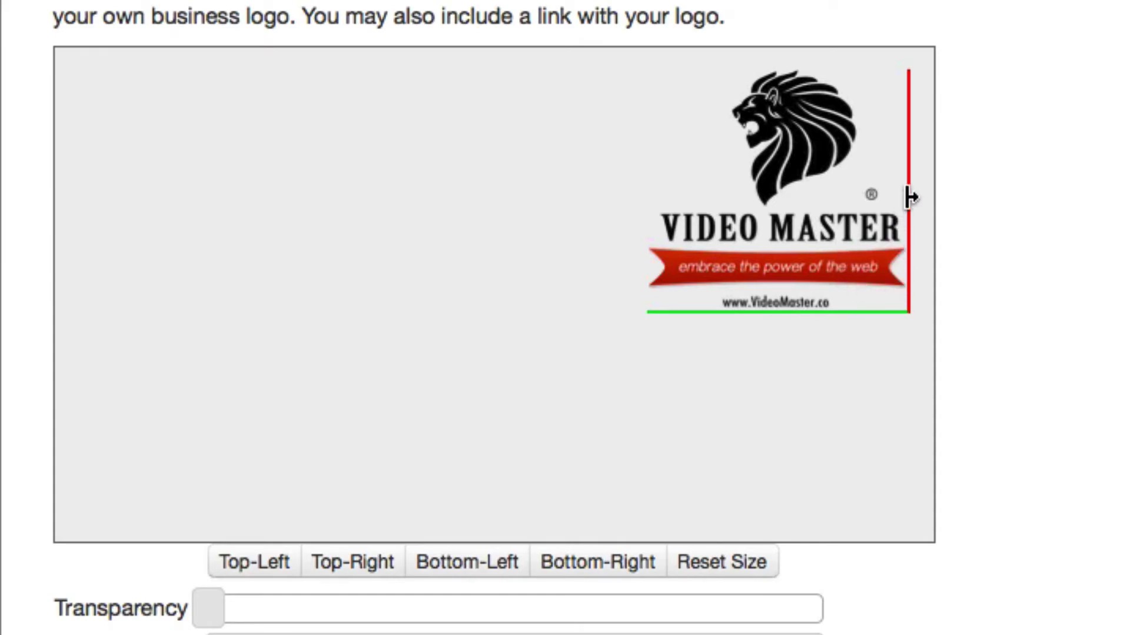
{"action": "left_click_drag", "start_coordinate": [783, 170], "coordinate": [591, 217]}
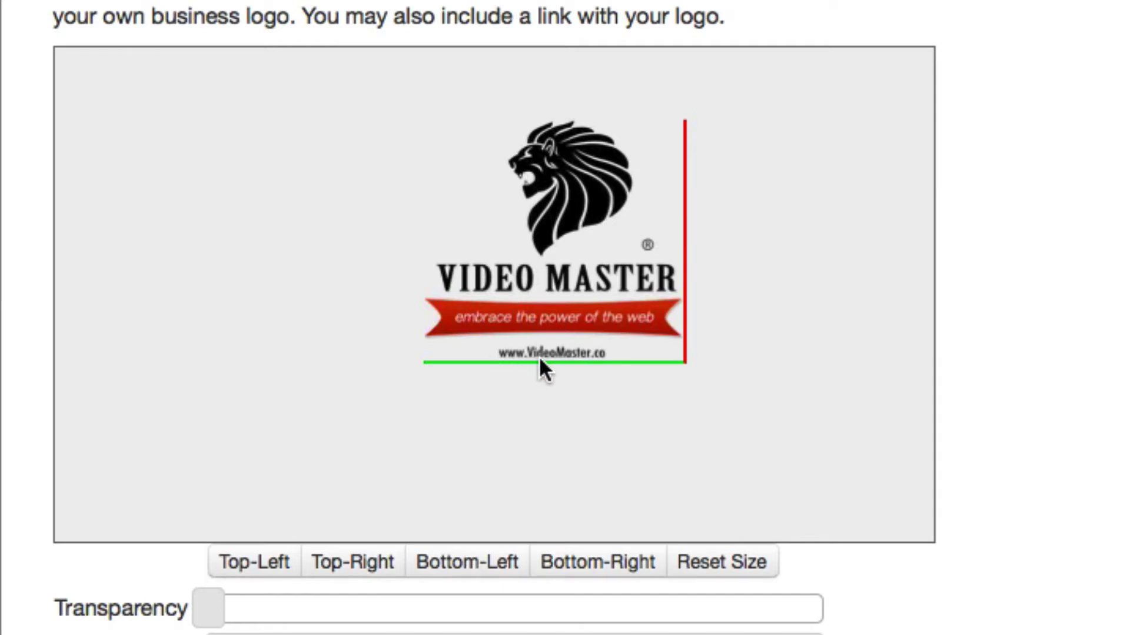
- Try stretching and narrowing the logo by its width and height guides, and shift it higher in the preview
{"action": "left_click_drag", "start_coordinate": [679, 248], "coordinate": [824, 198]}
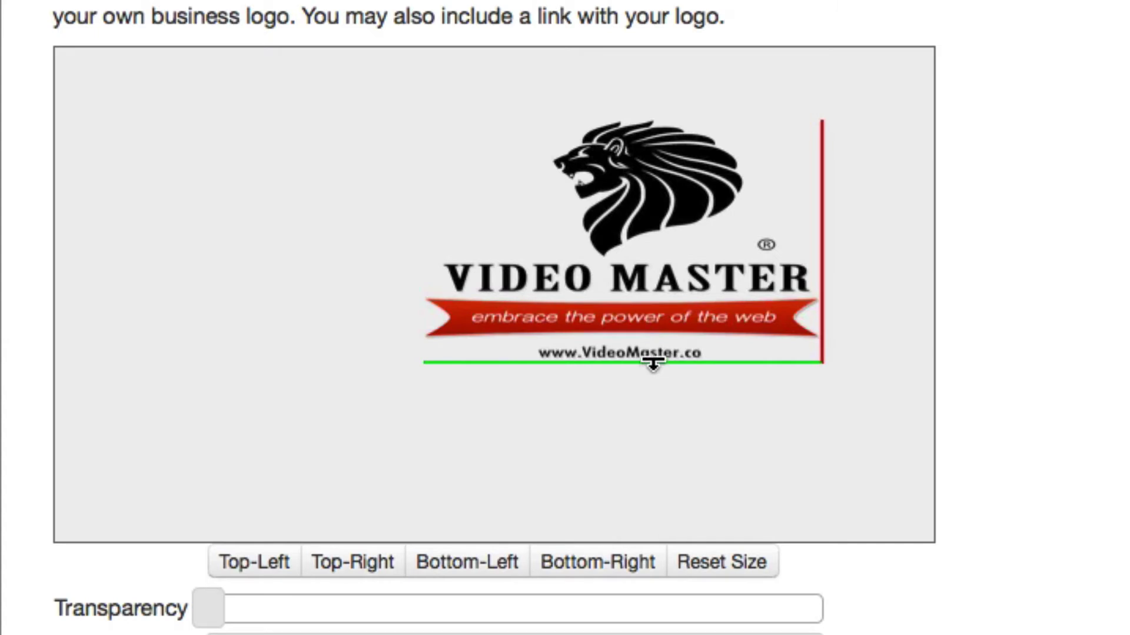
{"action": "left_click_drag", "start_coordinate": [653, 364], "coordinate": [475, 423]}
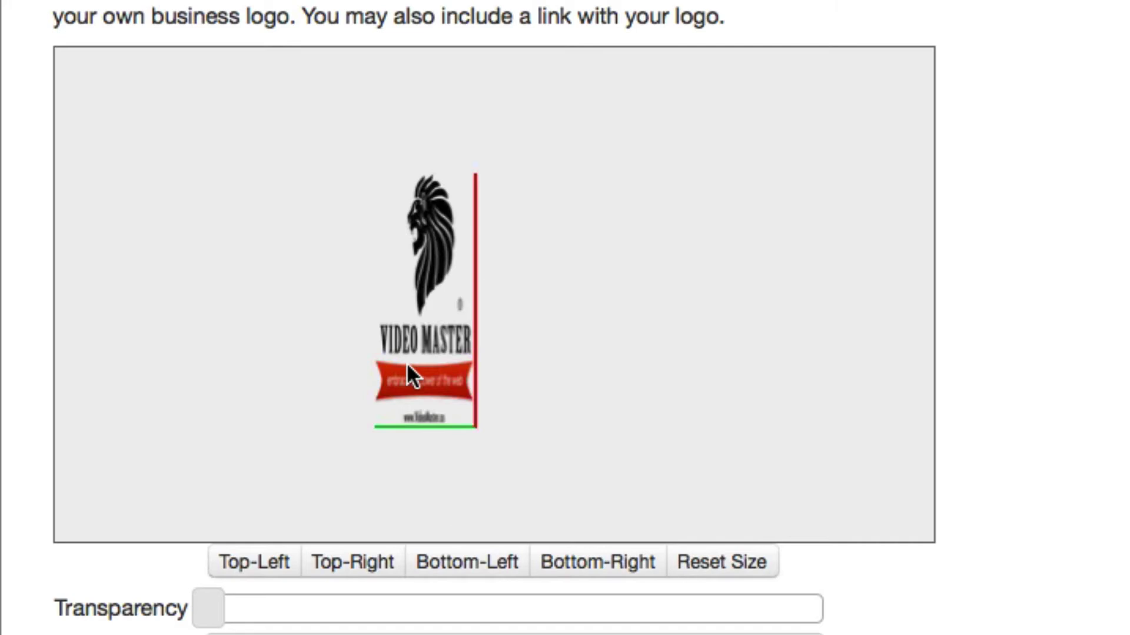
{"action": "left_click_drag", "start_coordinate": [407, 362], "coordinate": [403, 291]}
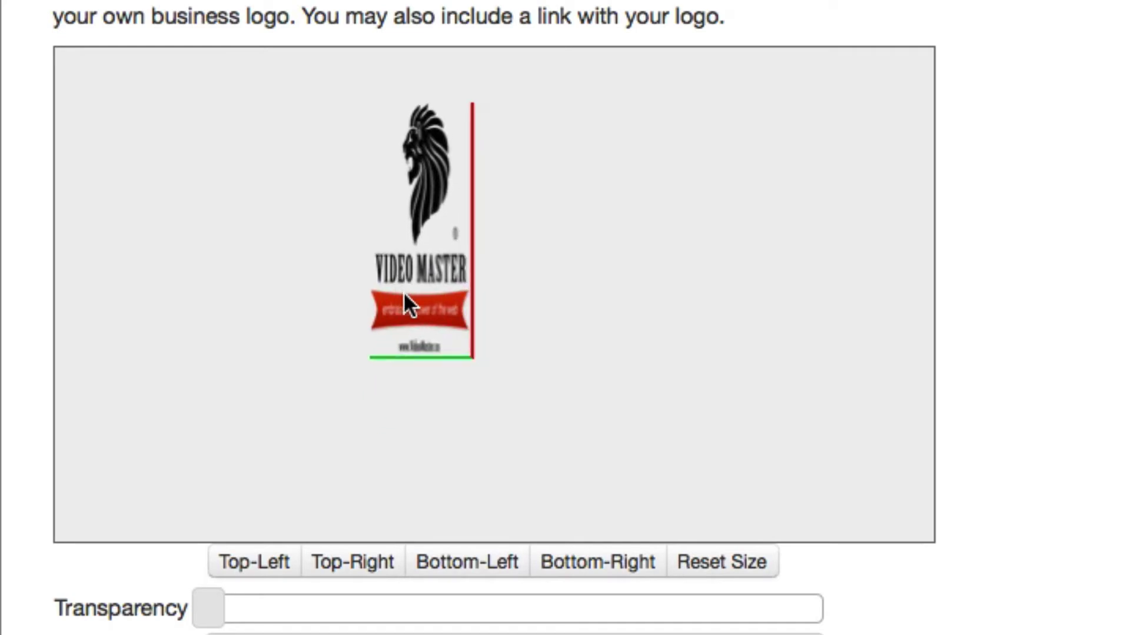
- Reset the logo's size, scale it down to about a quarter of its width, and align it to the preview's top-right corner
{"action": "left_click", "coordinate": [737, 565]}
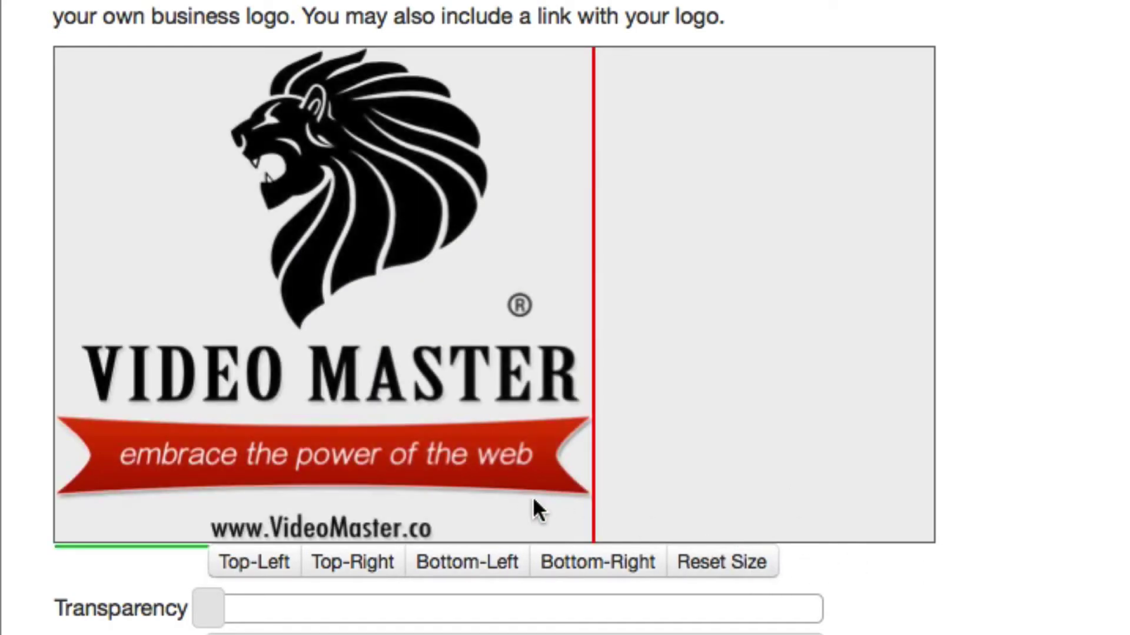
{"action": "left_click_drag", "start_coordinate": [581, 535], "coordinate": [187, 171]}
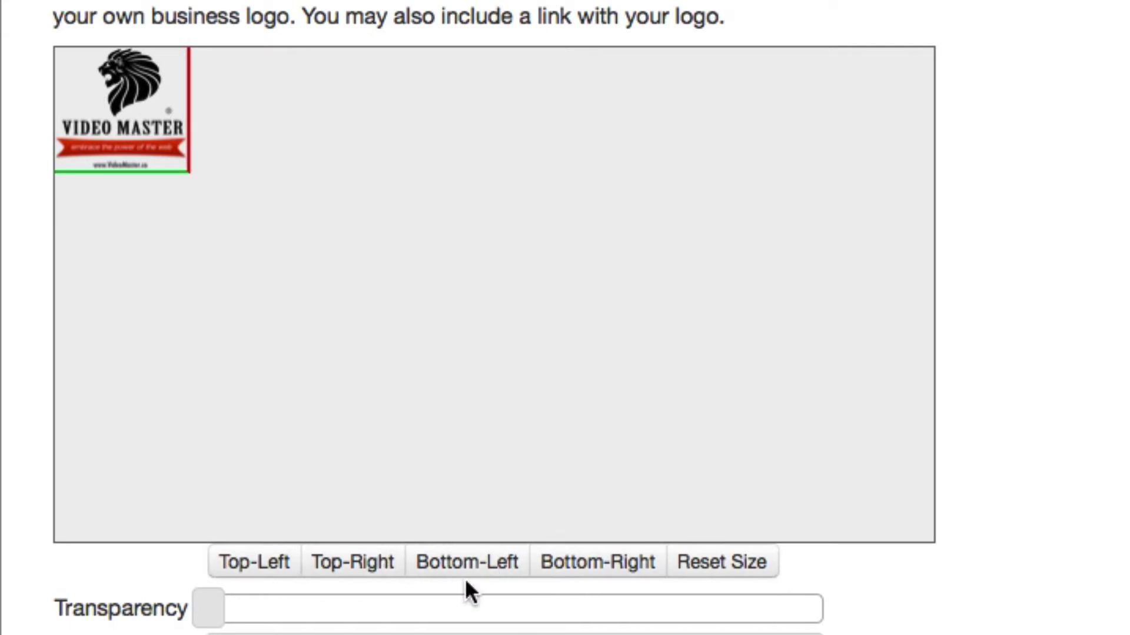
{"action": "left_click", "coordinate": [359, 571]}
{"action": "left_click", "coordinate": [259, 570]}
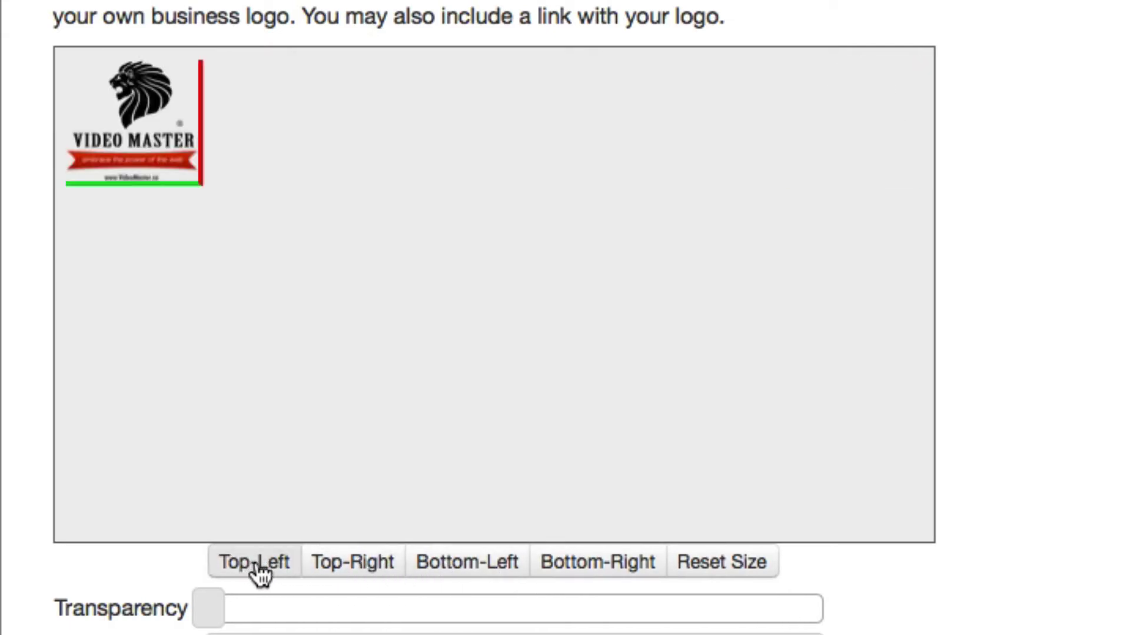
{"action": "left_click", "coordinate": [347, 569]}
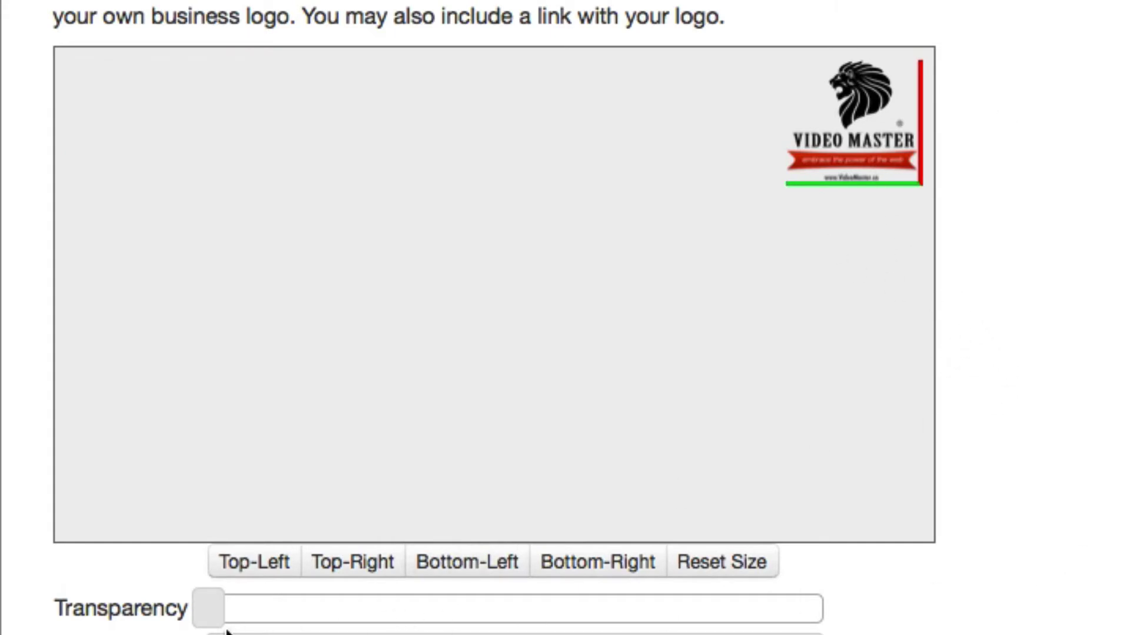
{"action": "left_click_drag", "start_coordinate": [226, 624], "coordinate": [533, 624]}
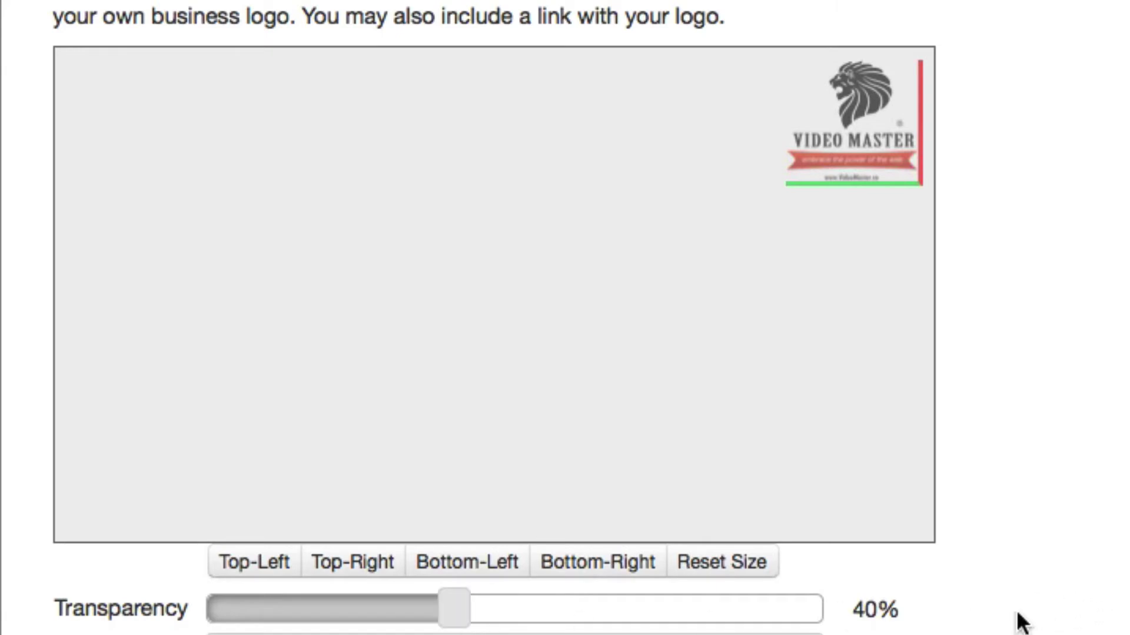
{"action": "key", "text": "Tab"}
{"action": "scroll", "coordinate": [807, 257], "scroll_direction": "down", "scroll_amount": 2}
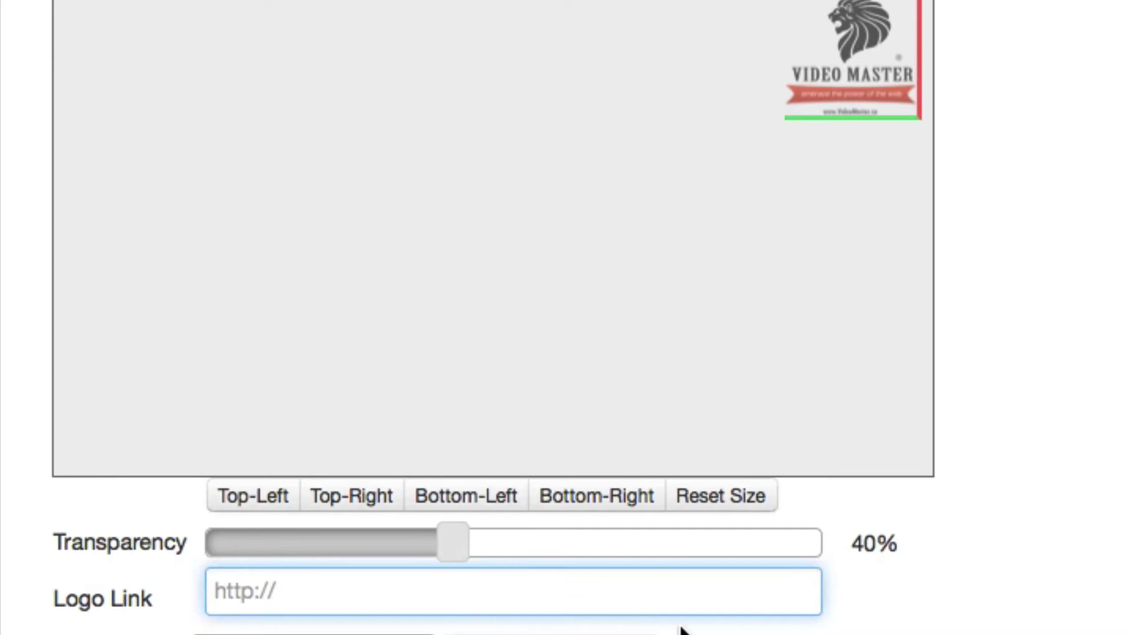
{"action": "type", "text": "http://www.masterylabs.com"}
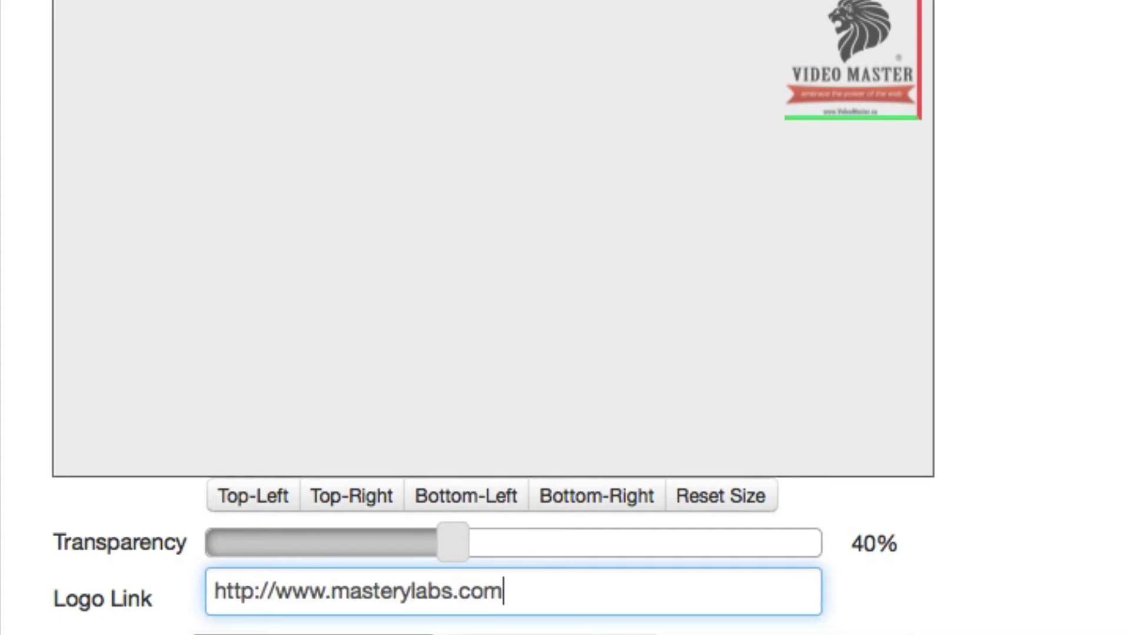
{"action": "left_click", "coordinate": [367, 586]}
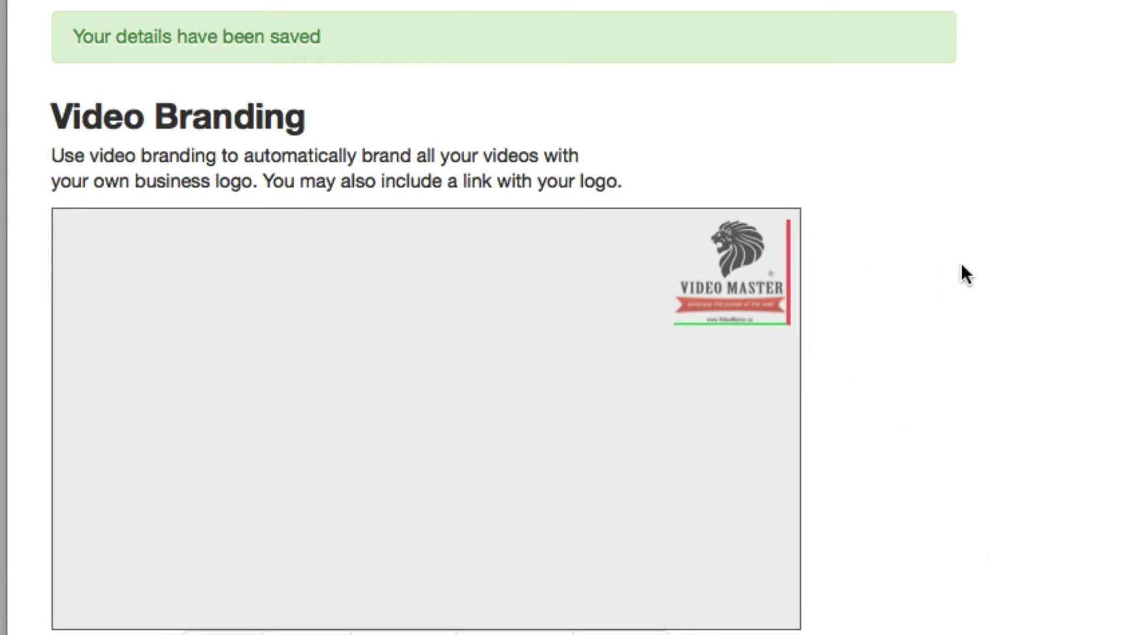
- Return to the main player page to check the saved branding on the video
{"action": "scroll", "coordinate": [962, 267], "scroll_direction": "down", "scroll_amount": 3}
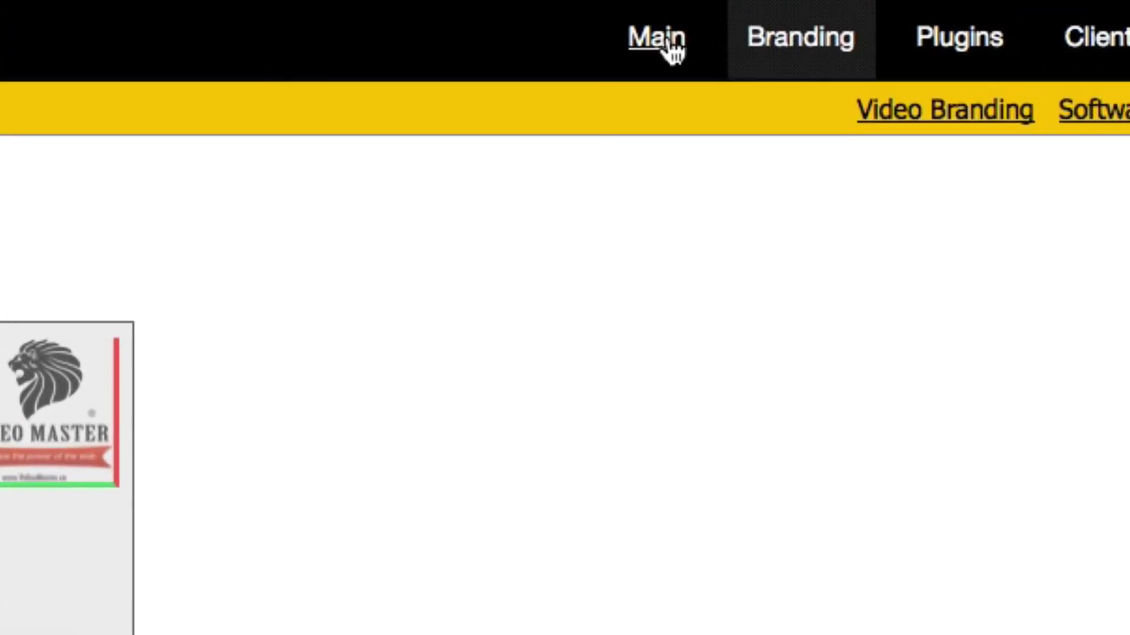
{"action": "left_click", "coordinate": [669, 45]}
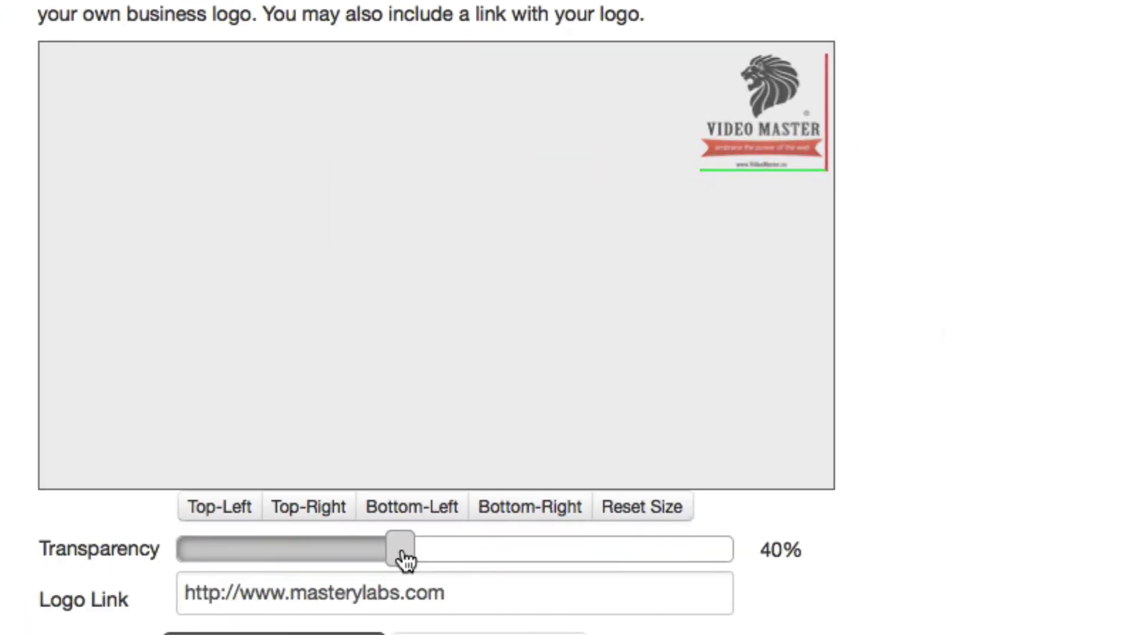
- Try a logo transparency of 17% in the video branding settings and look over the available branding images
{"action": "left_click_drag", "start_coordinate": [398, 558], "coordinate": [268, 557]}
{"action": "scroll", "coordinate": [906, 533], "scroll_direction": "down", "scroll_amount": 10}
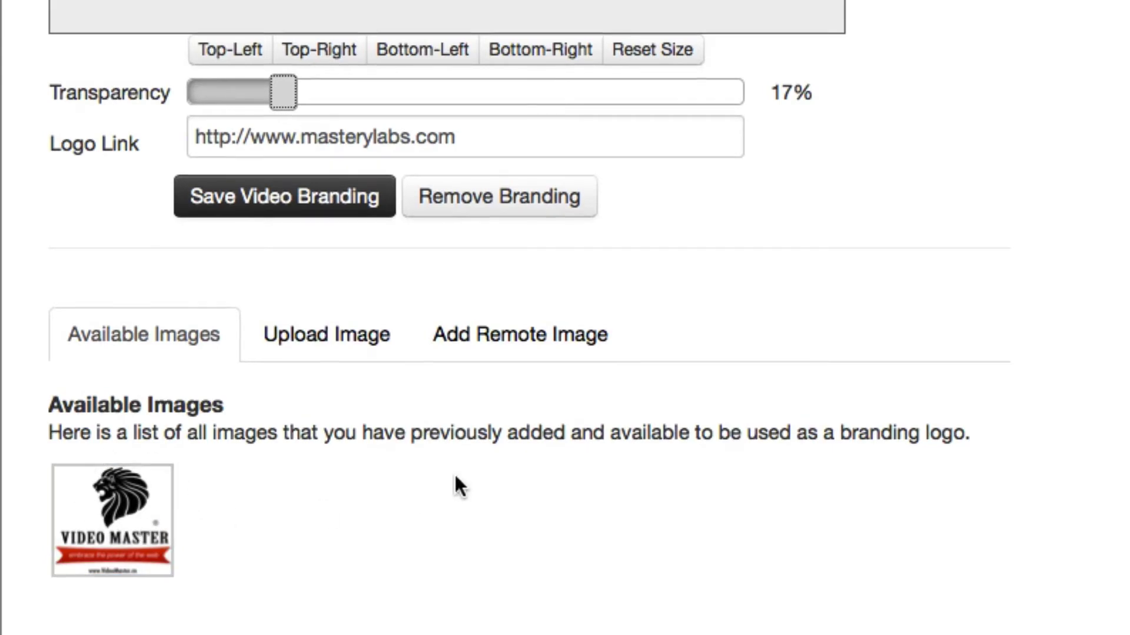
{"action": "scroll", "coordinate": [978, 381], "scroll_direction": "up", "scroll_amount": 5}
{"action": "scroll", "coordinate": [975, 372], "scroll_direction": "up", "scroll_amount": 6}
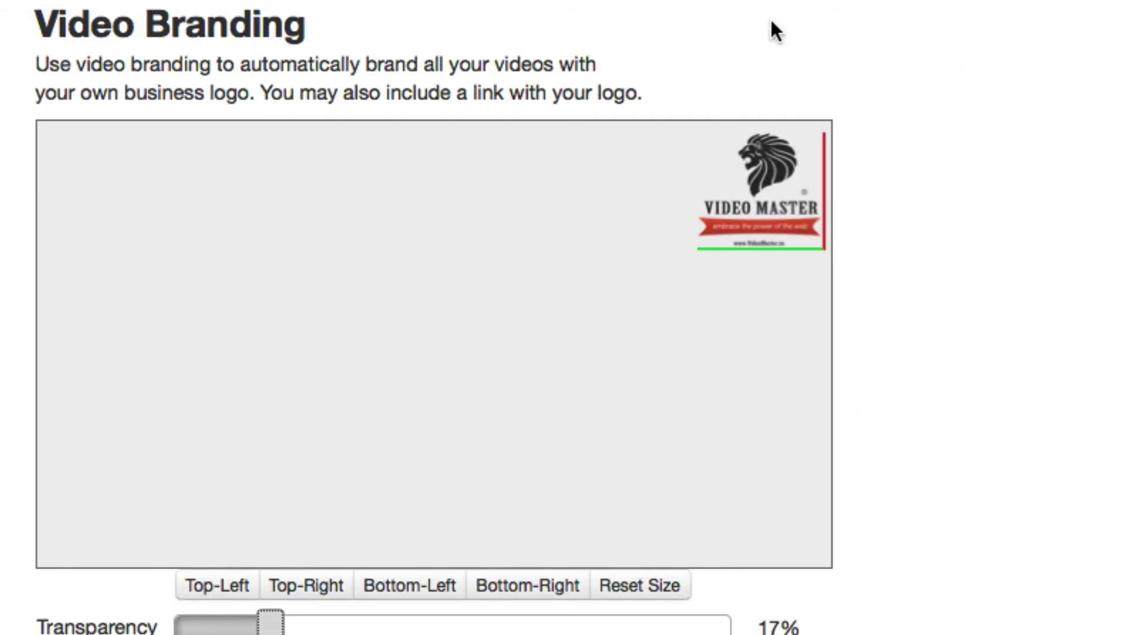
{"action": "left_click", "coordinate": [1100, 299]}
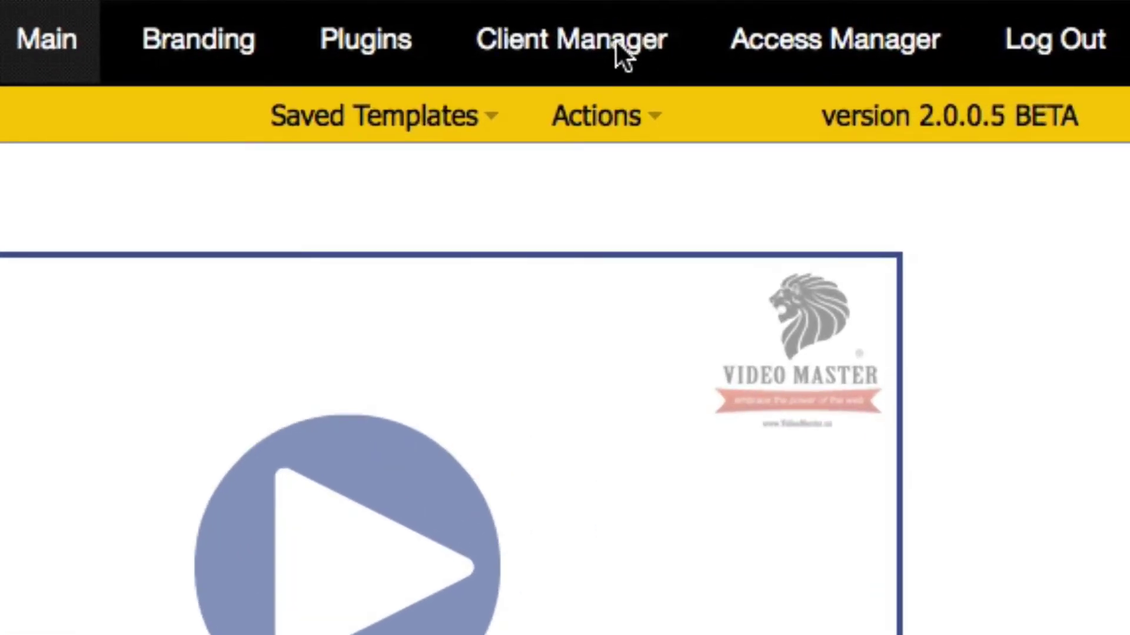
- Open the client management page and examine the client branding preview for Jos Hair Salon
{"action": "left_click", "coordinate": [615, 50]}
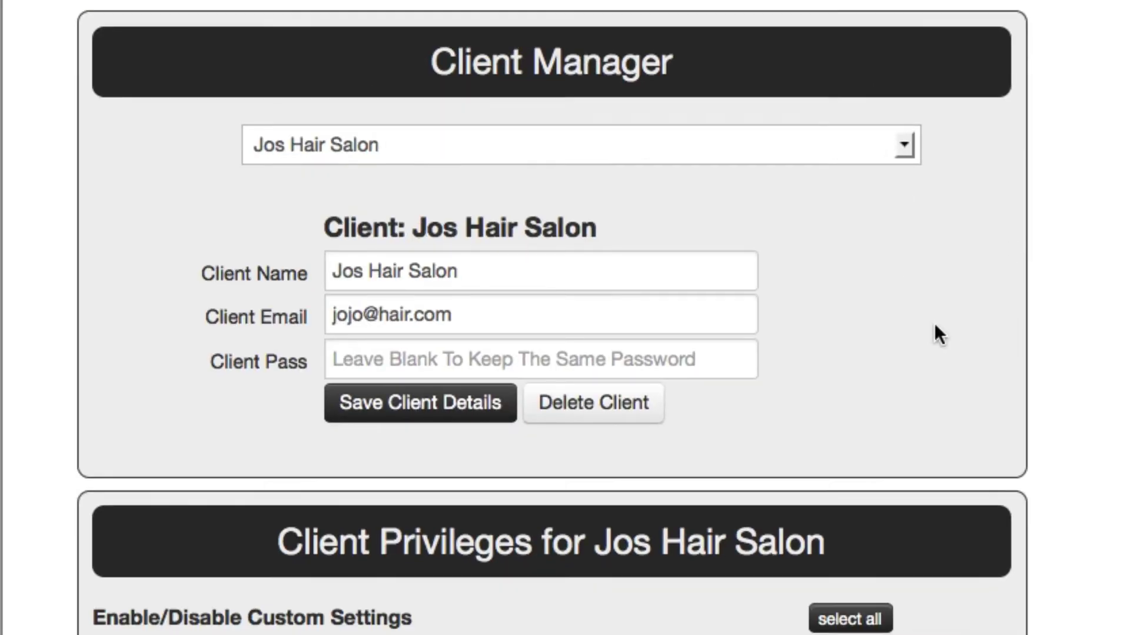
{"action": "scroll", "coordinate": [1000, 306], "scroll_direction": "down", "scroll_amount": 15}
{"action": "scroll", "coordinate": [1051, 281], "scroll_direction": "down", "scroll_amount": 7}
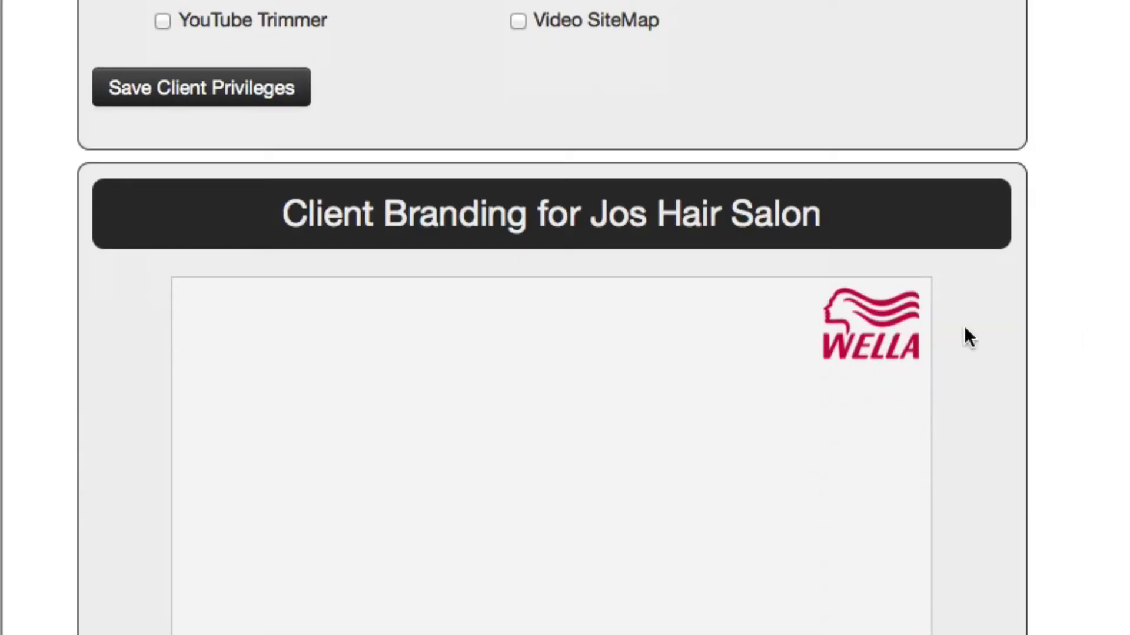
{"action": "scroll", "coordinate": [865, 353], "scroll_direction": "down", "scroll_amount": 3}
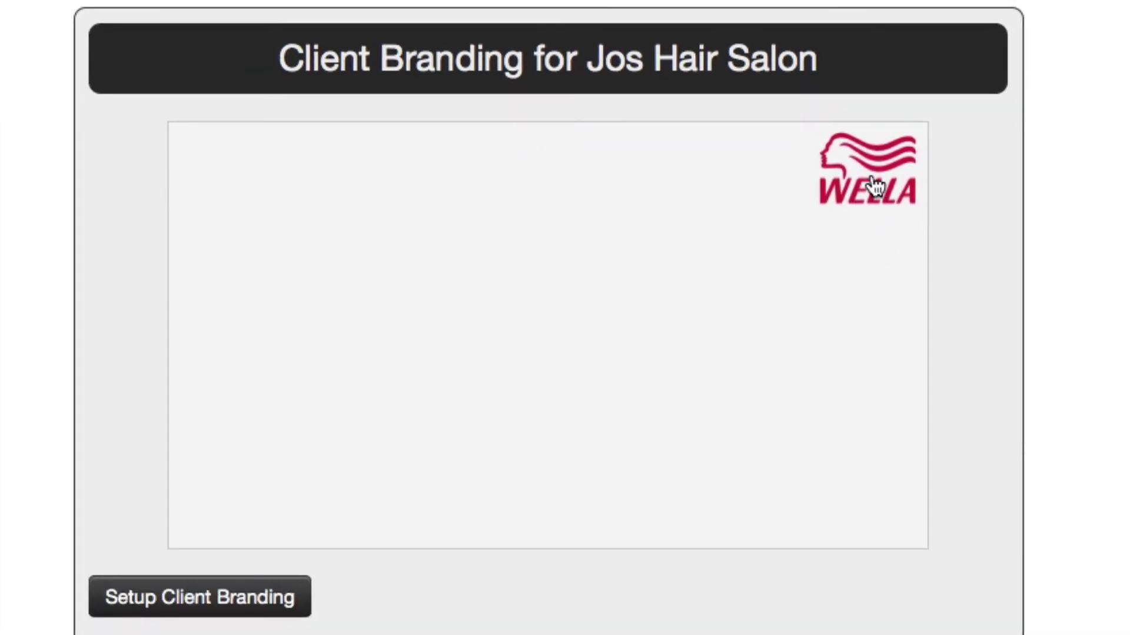